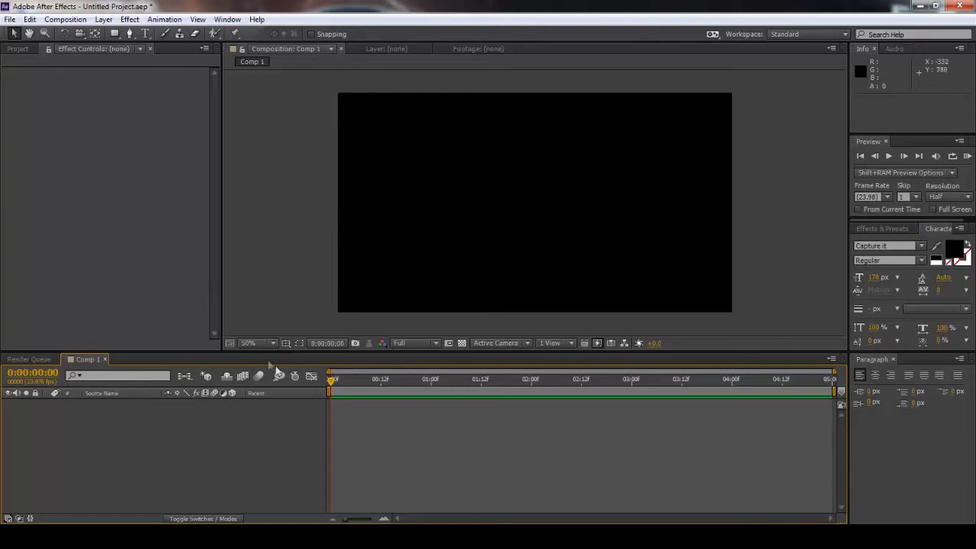
Step: Create a black solid layer named BG in Comp 1
right_click(196, 436)
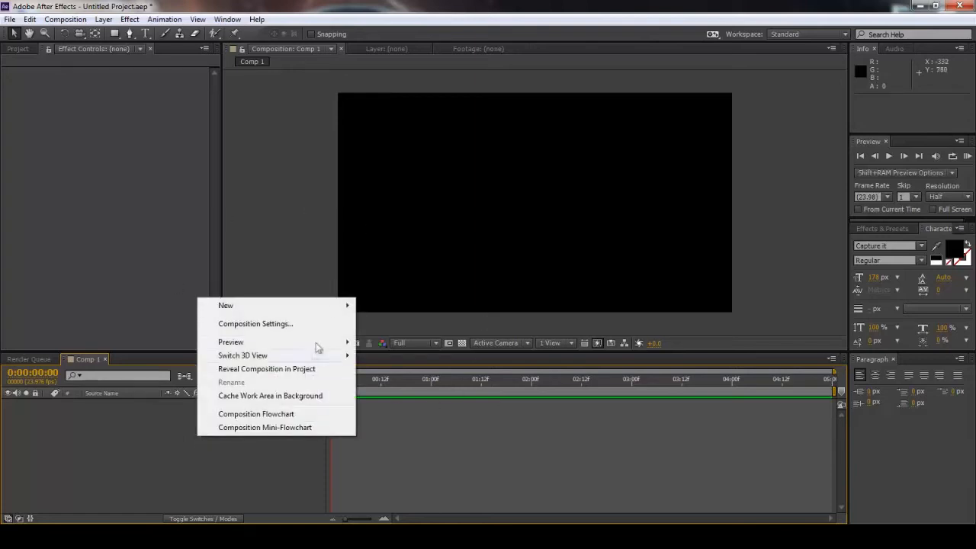
mouse_move(338, 305)
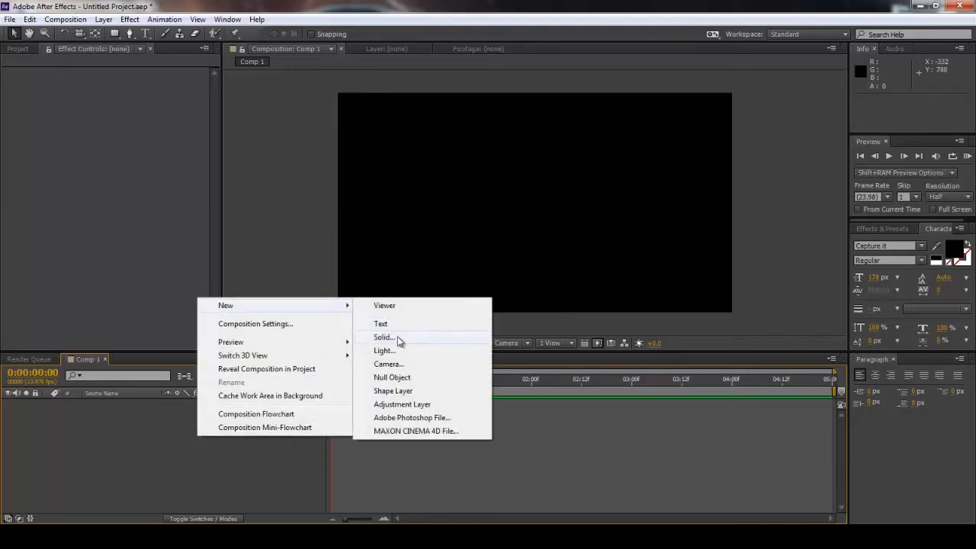
left_click(397, 336)
key("BackSpace")
type("BG")
key("Return")
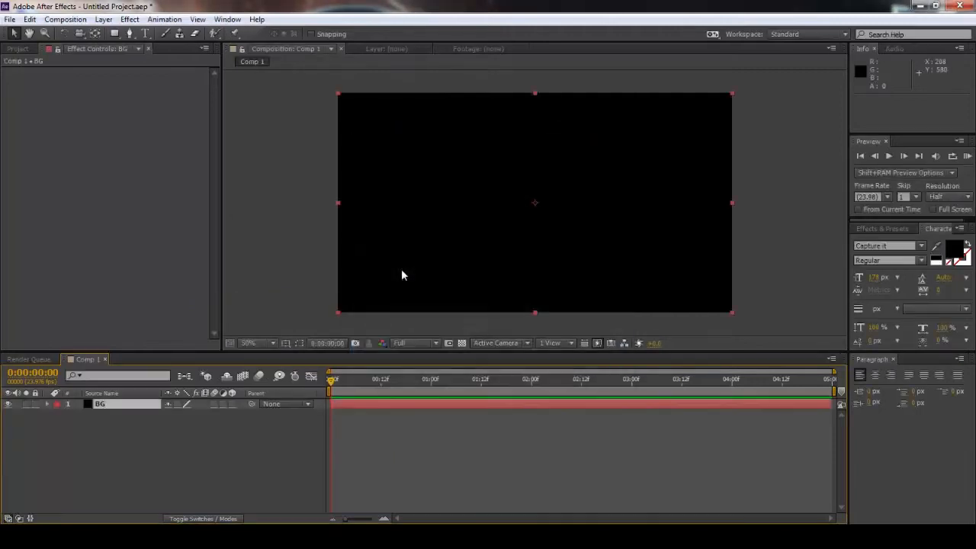
Step: Add a white (FFFFFF) text layer reading "youtube" and place it in the centre of the composition
right_click(188, 455)
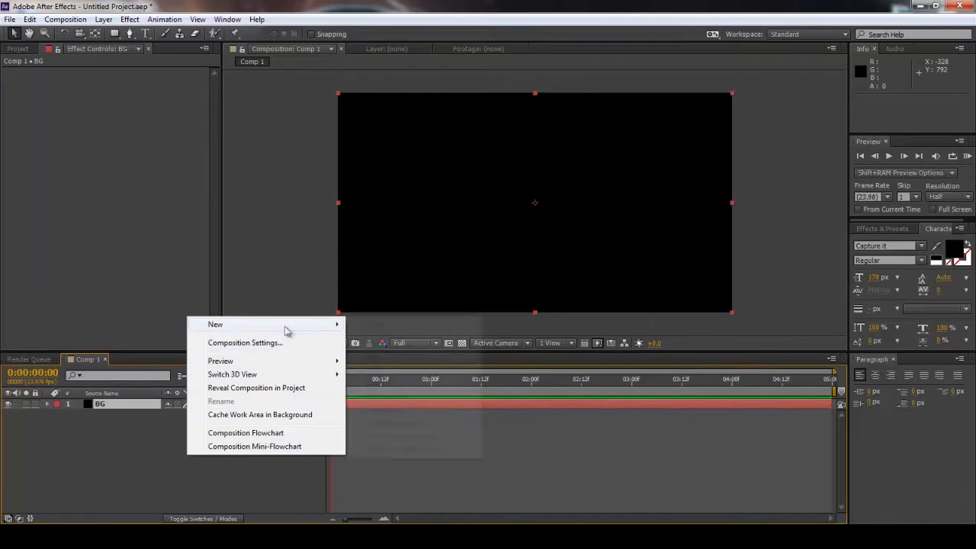
mouse_move(286, 330)
left_click(377, 343)
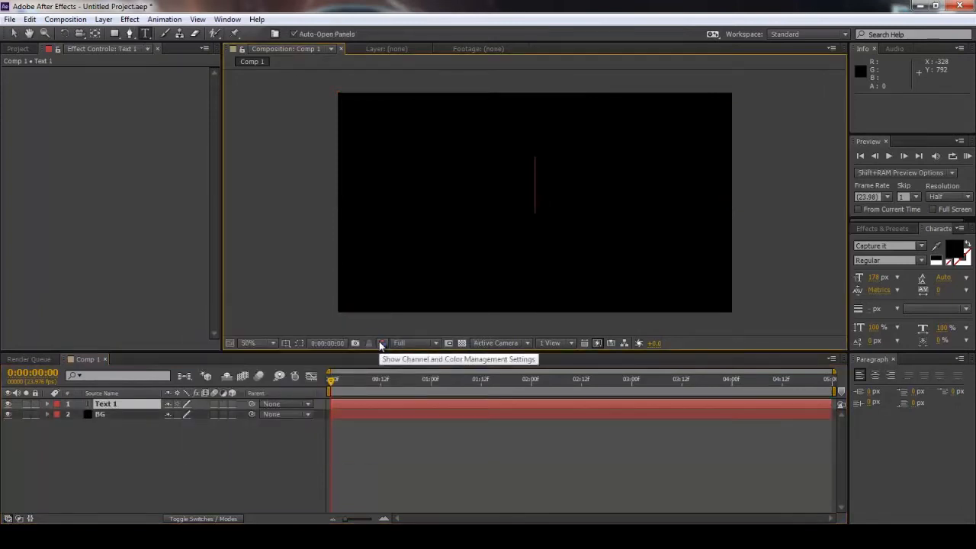
left_click(975, 152)
left_click_drag(115, 207, 73, 204)
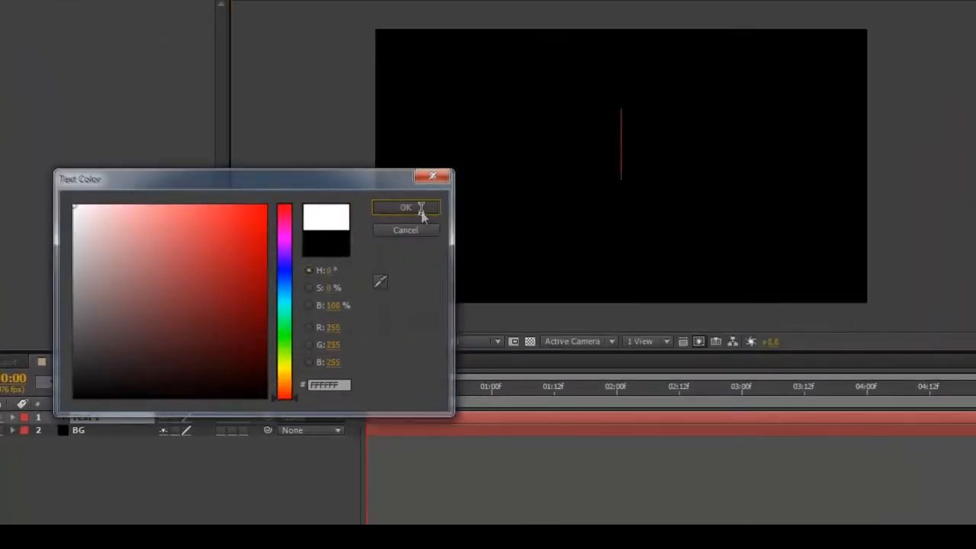
left_click(420, 208)
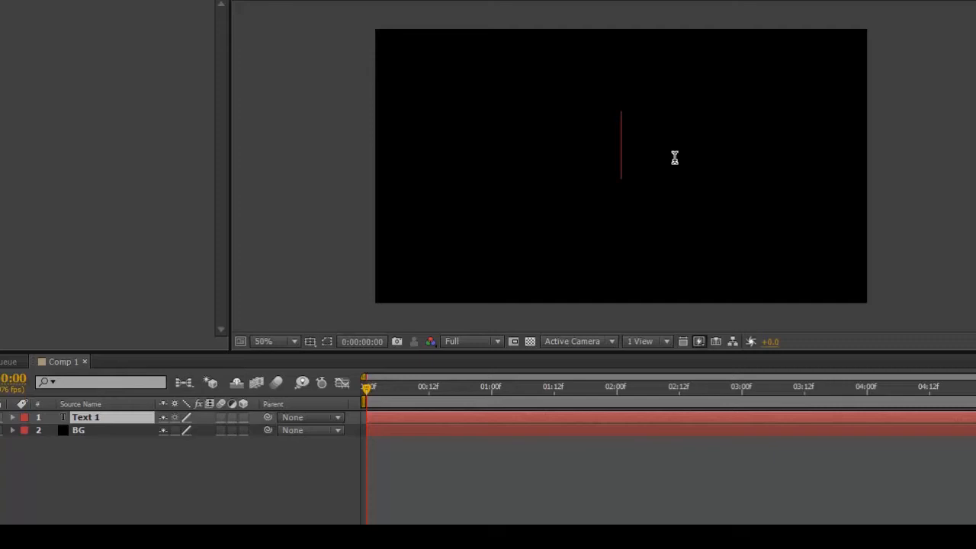
type("YOUTUBE")
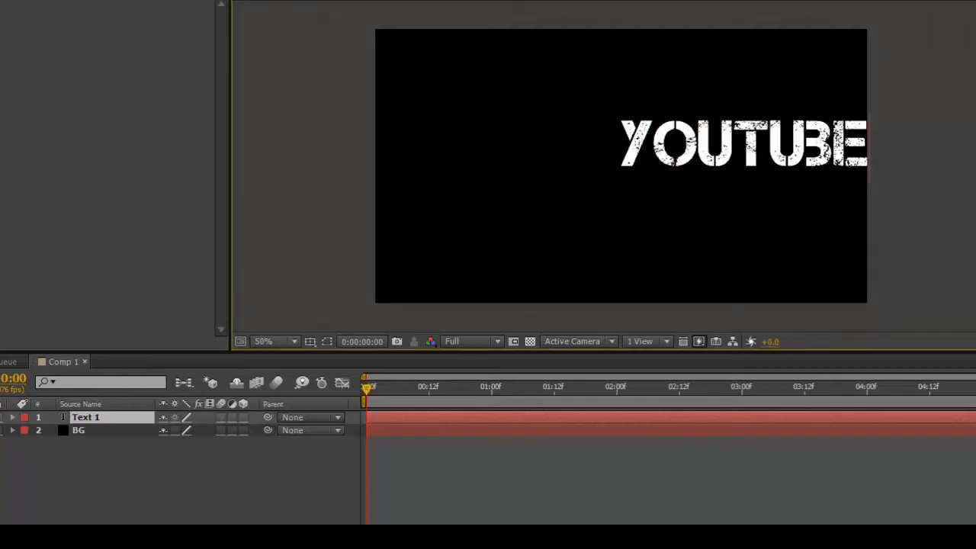
left_click_drag(508, 228, 389, 251)
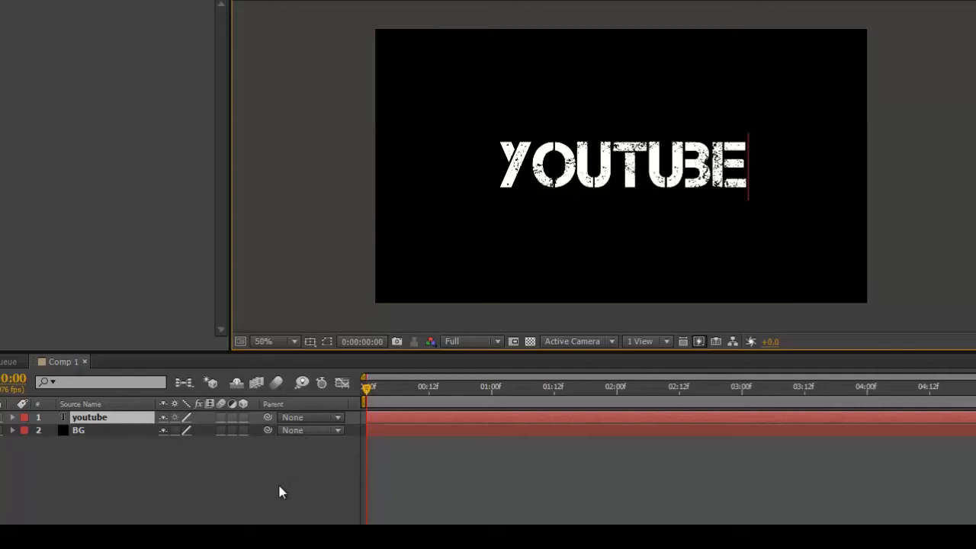
Step: Add a two-node camera with the 50mm preset and set the 2D-layers warning to Never Again
right_click(184, 483)
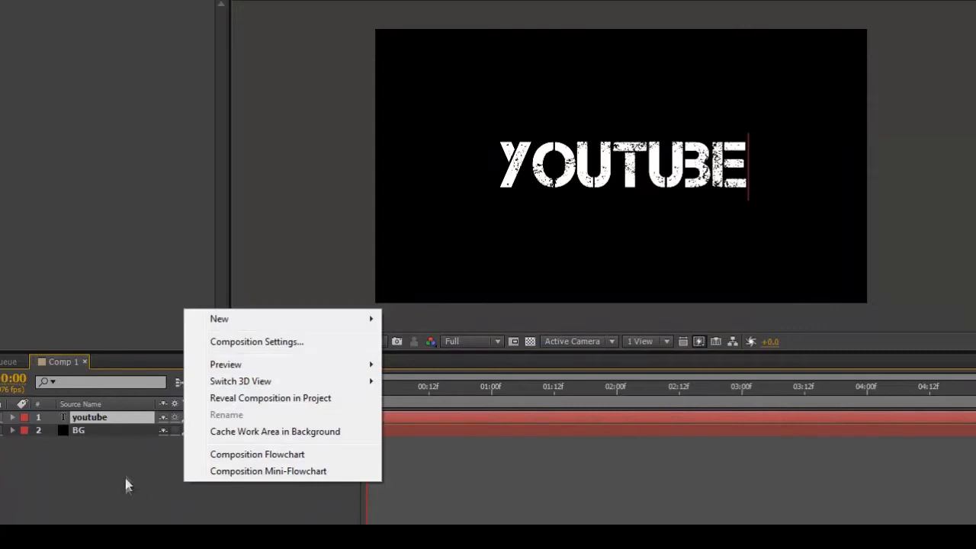
mouse_move(322, 319)
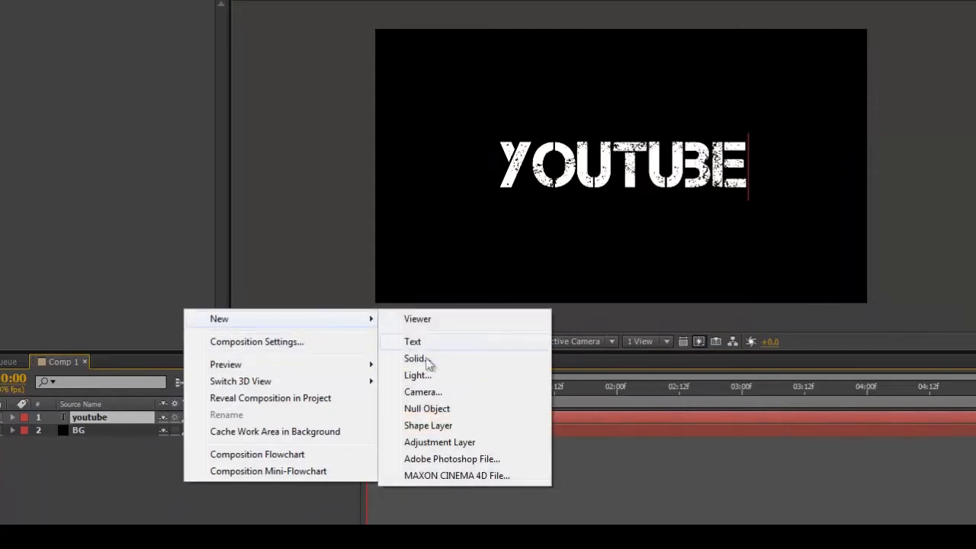
left_click(441, 392)
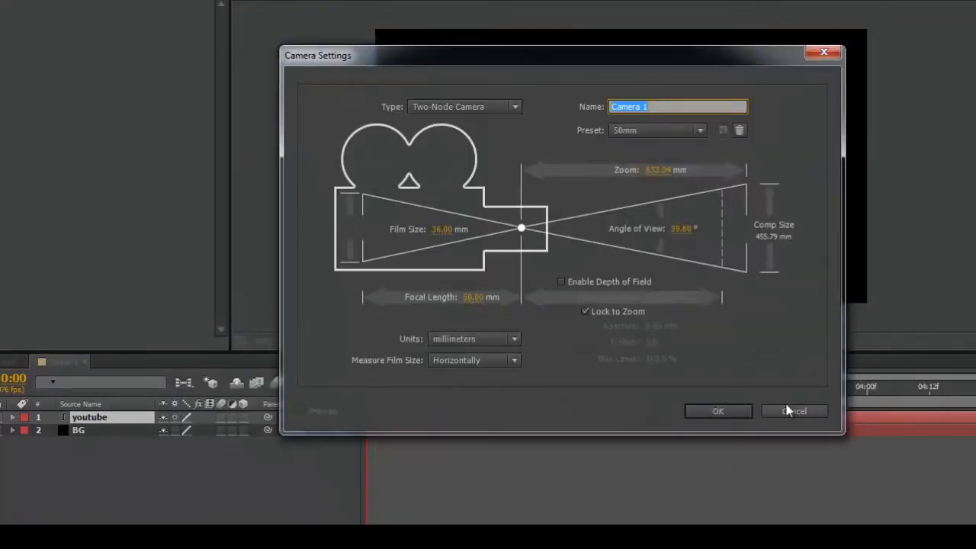
left_click(731, 411)
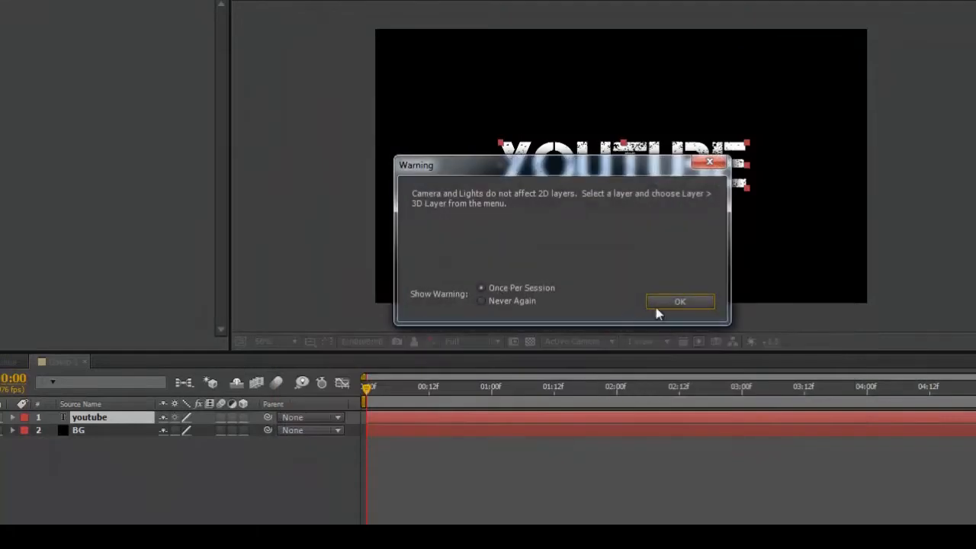
left_click(522, 302)
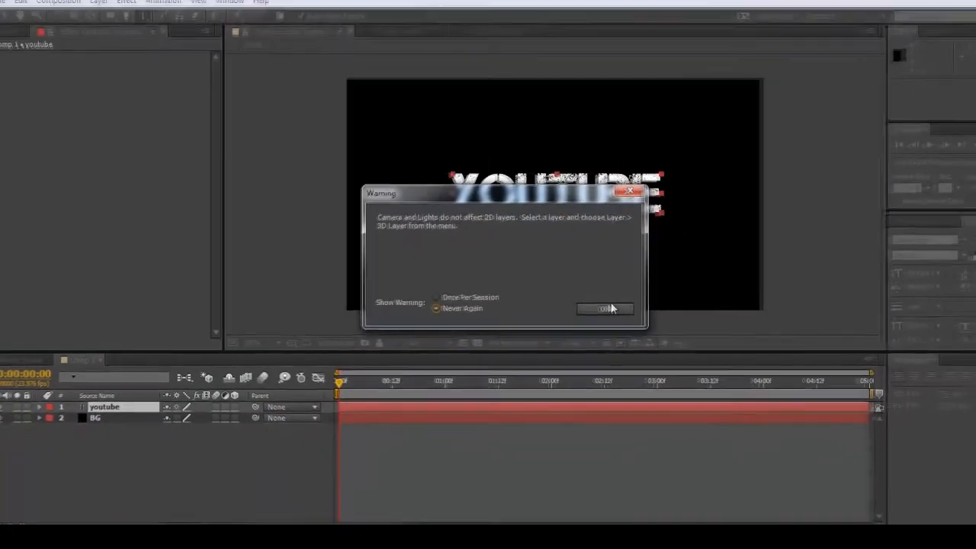
left_click(606, 308)
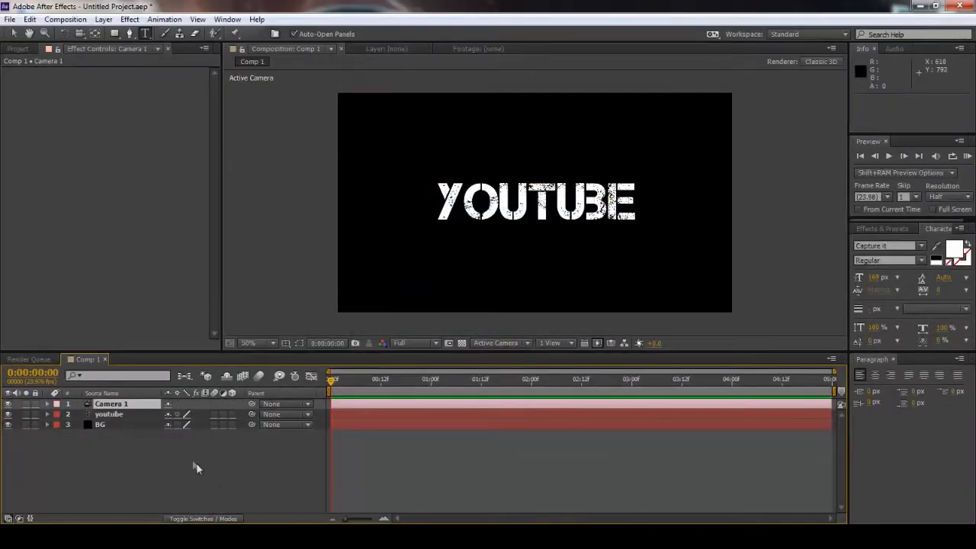
Step: Add a null object to the composition
right_click(180, 458)
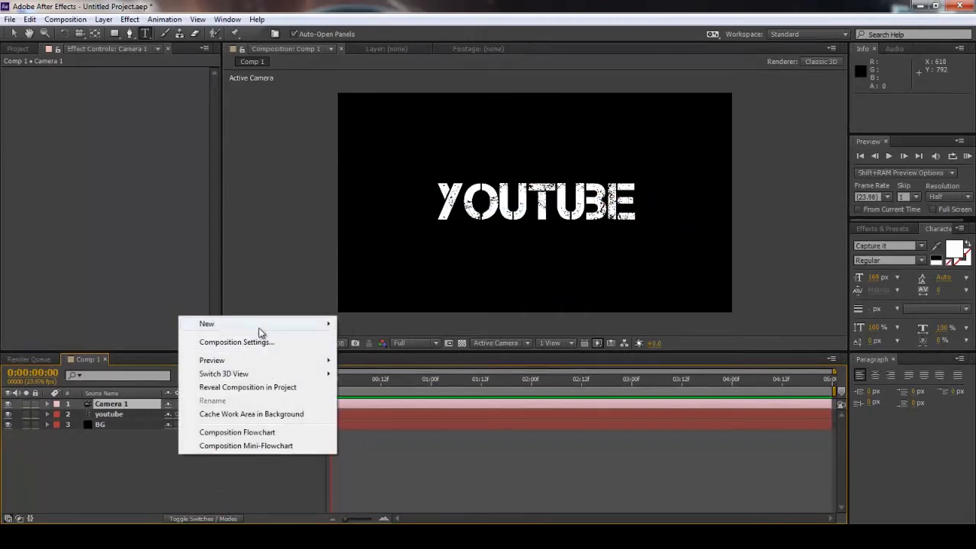
mouse_move(320, 323)
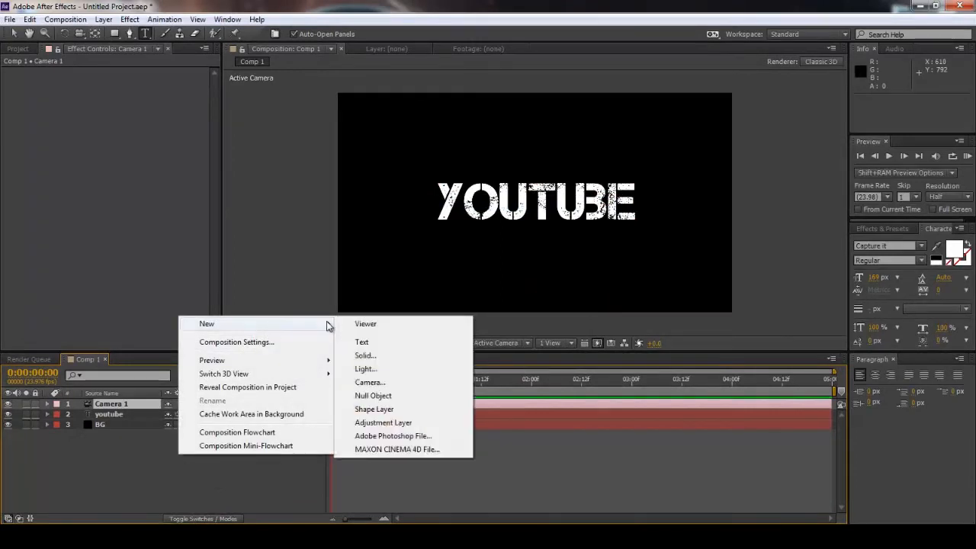
left_click(387, 396)
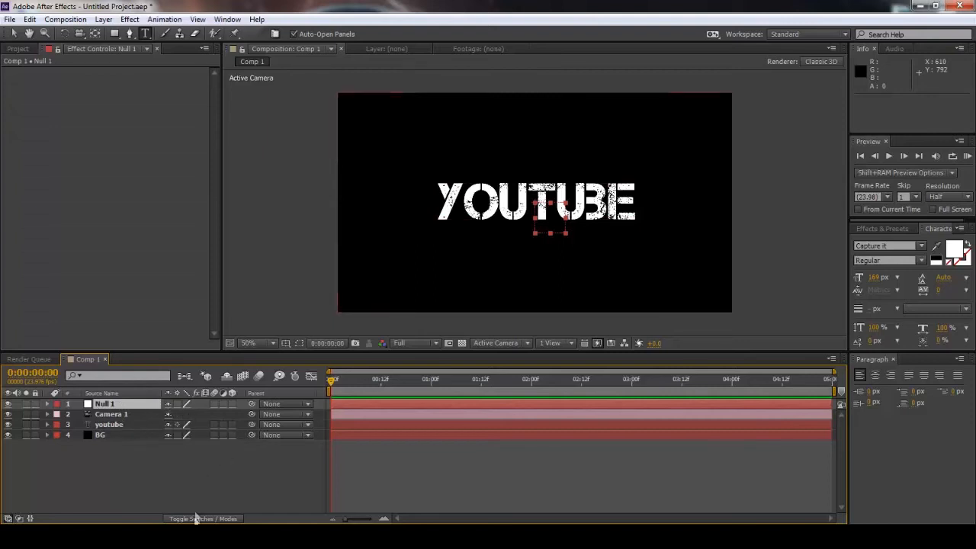
Step: Turn the null, youtube and BG layers into 3D layers
left_click(173, 413)
left_click(174, 433)
left_click(173, 445)
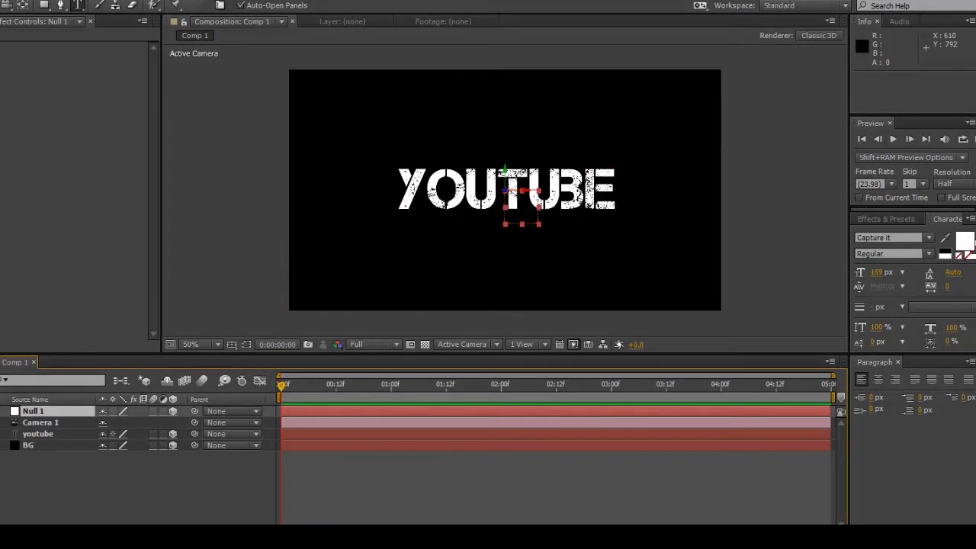
key("F4")
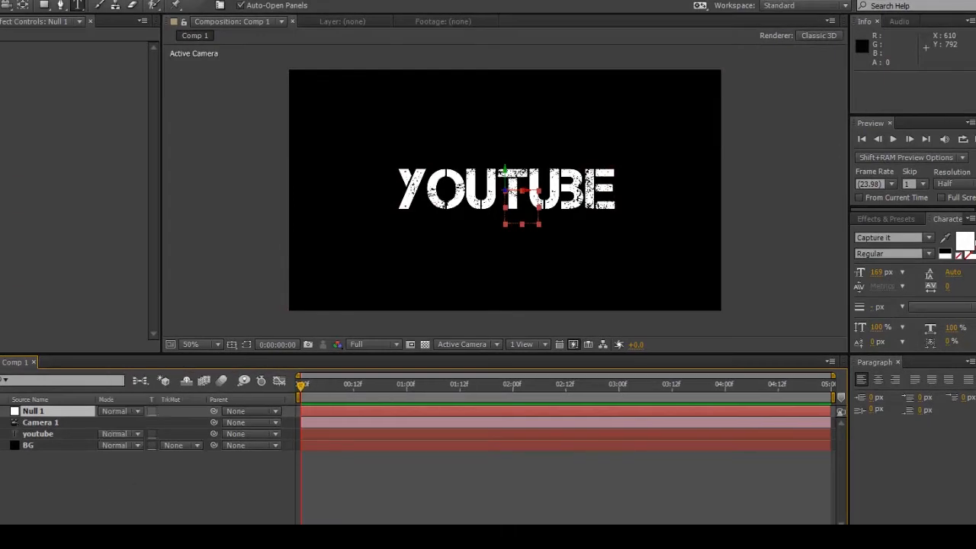
key("F4")
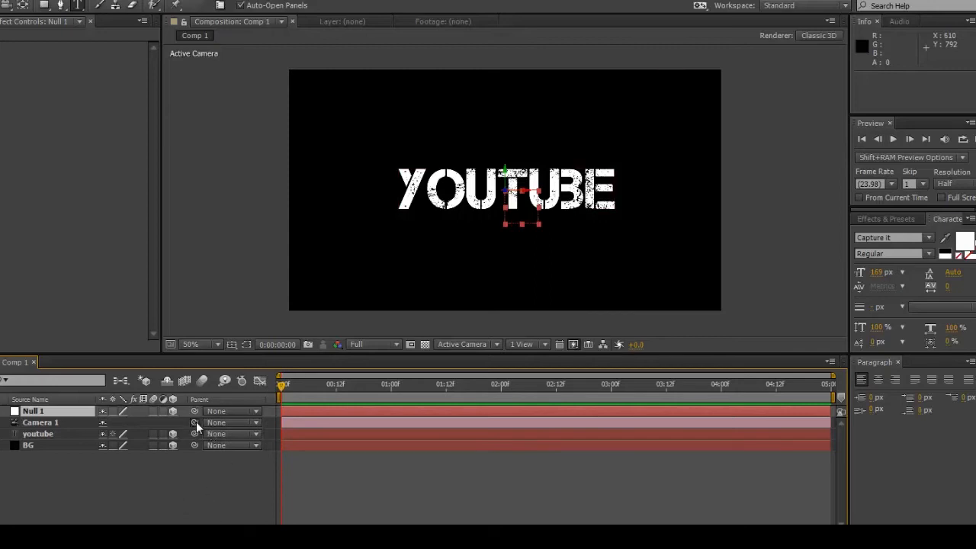
Step: Parent Camera 1 to Null 1 and set the camera's first Position keyframe at the start of the timeline
left_click_drag(194, 423, 69, 410)
left_click(44, 425)
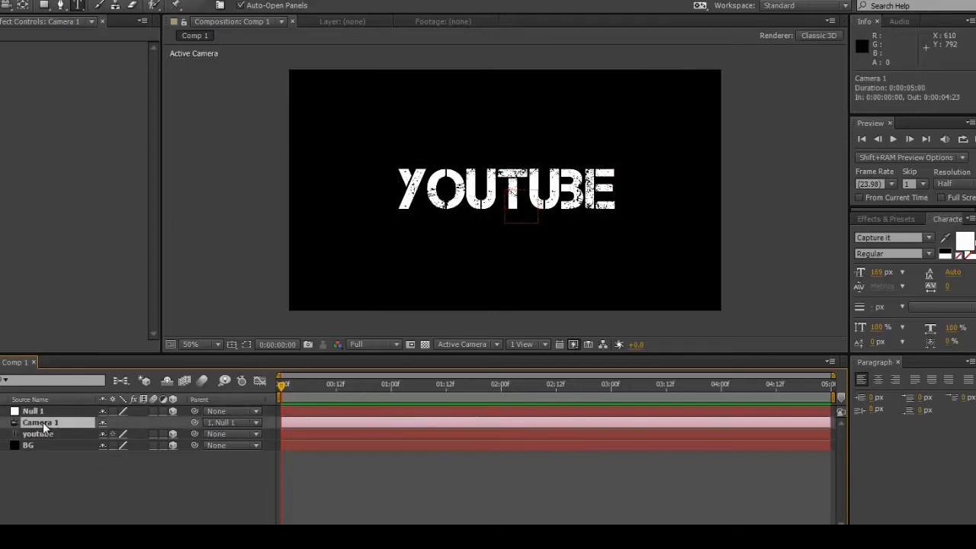
key("p")
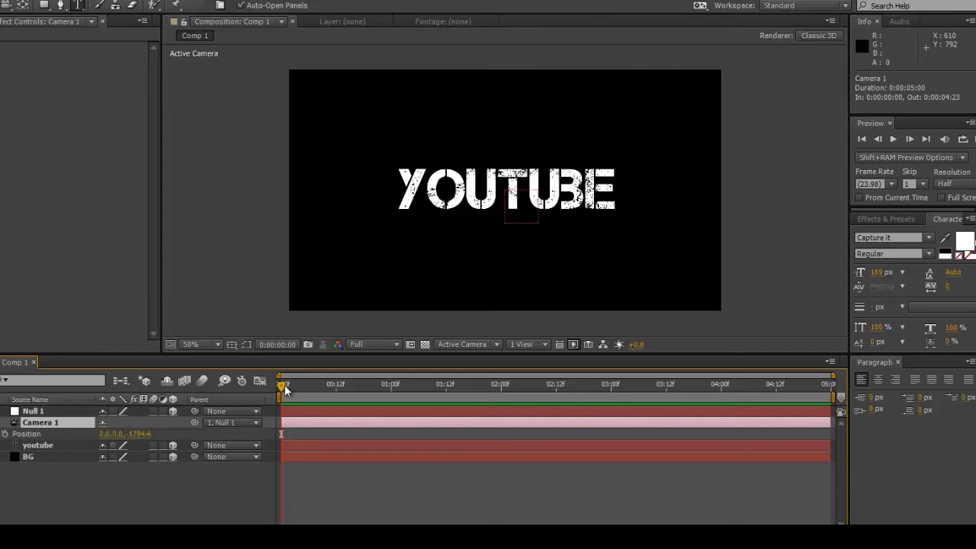
left_click_drag(283, 388, 266, 402)
left_click_drag(284, 391, 248, 409)
left_click(5, 434)
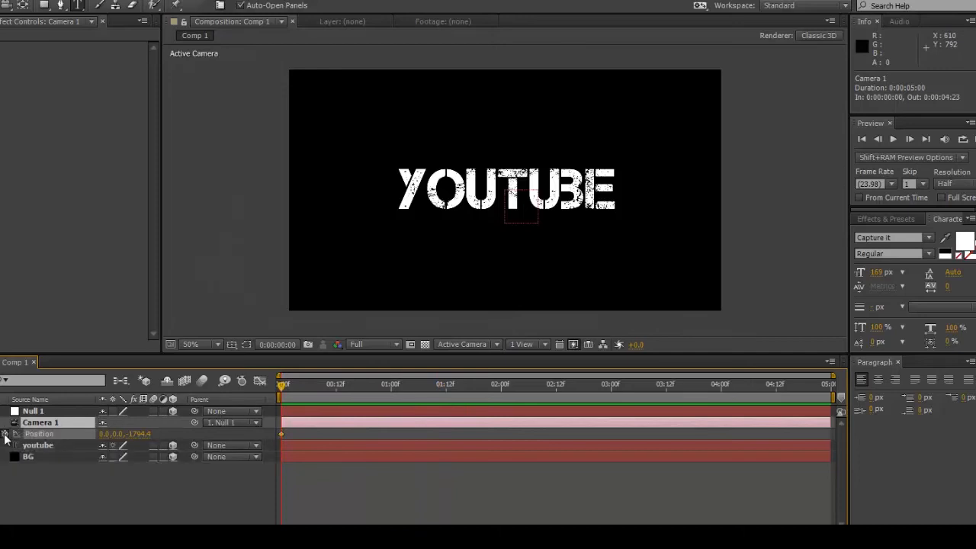
Step: Add a Position keyframe for Camera 1 at 0:00:04:23 and push the camera in to a Z value of -1111.4
left_click_drag(282, 391, 939, 403)
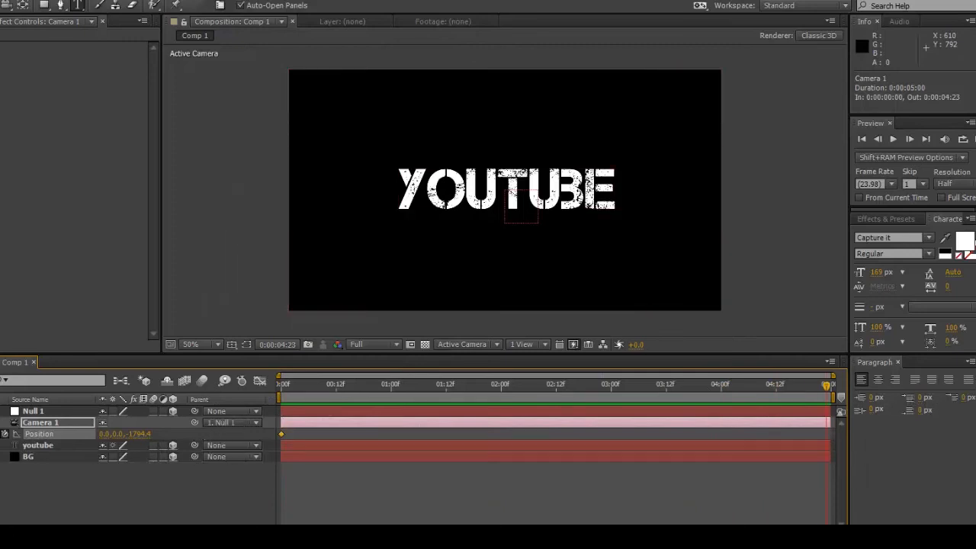
left_click(19, 432)
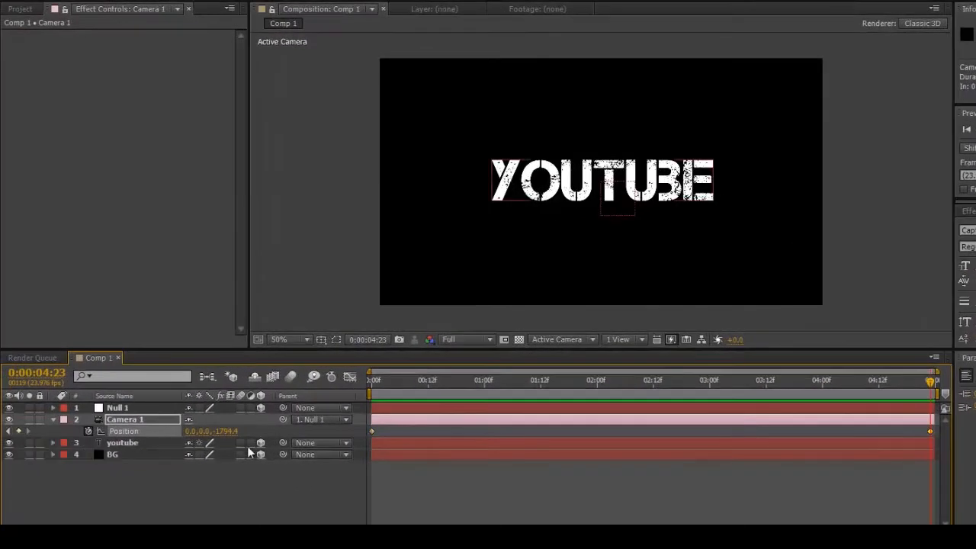
left_click_drag(225, 431, 671, 416)
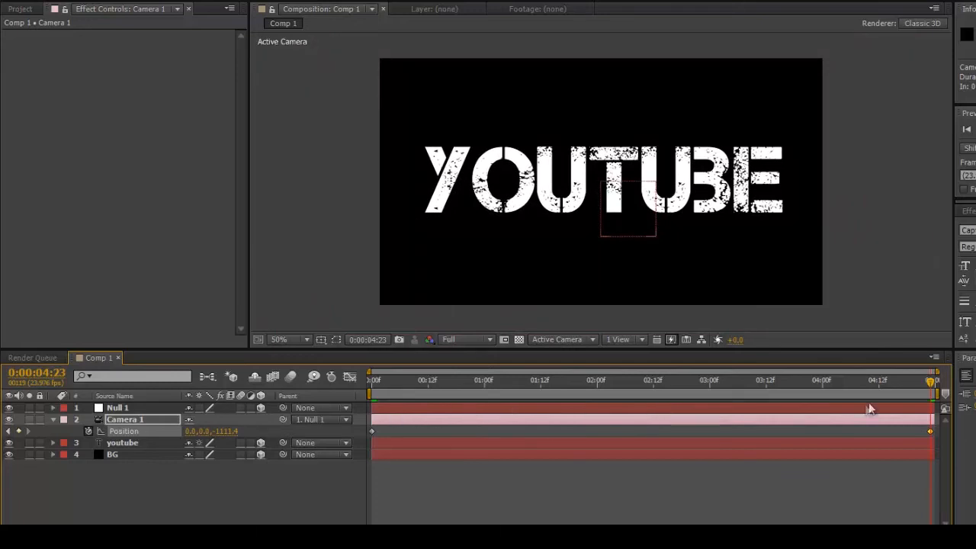
Step: Play back the camera push-in from the start of the composition to check the motion
left_click_drag(934, 384, 218, 398)
key("space")
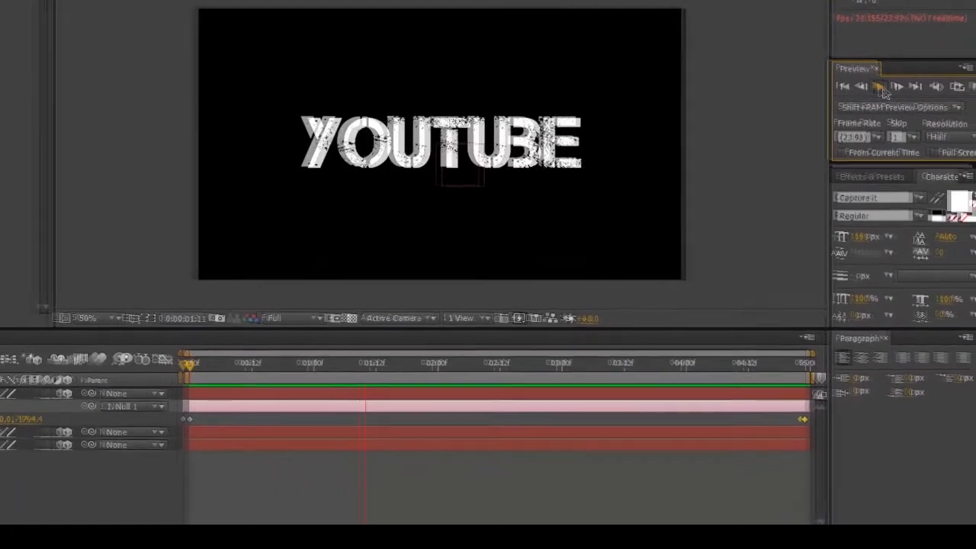
left_click(881, 88)
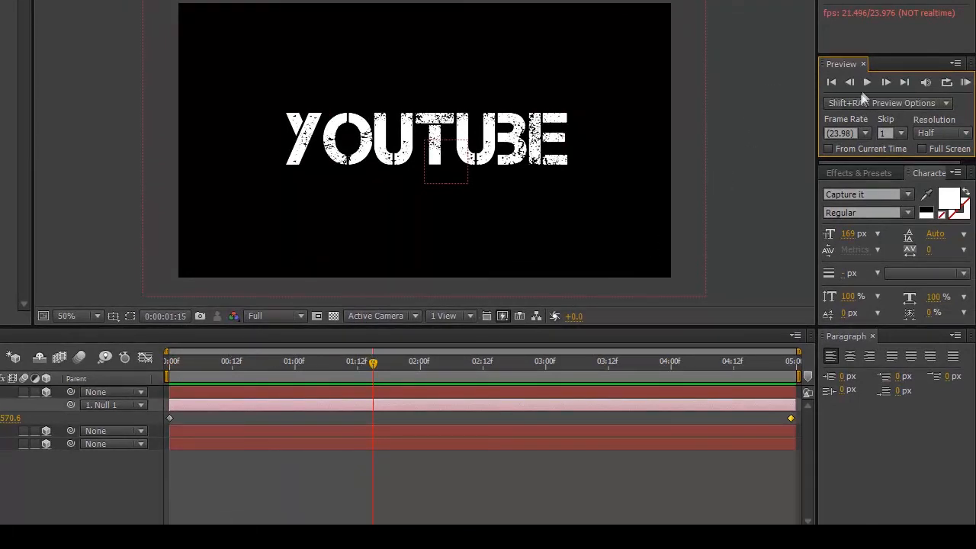
left_click(866, 82)
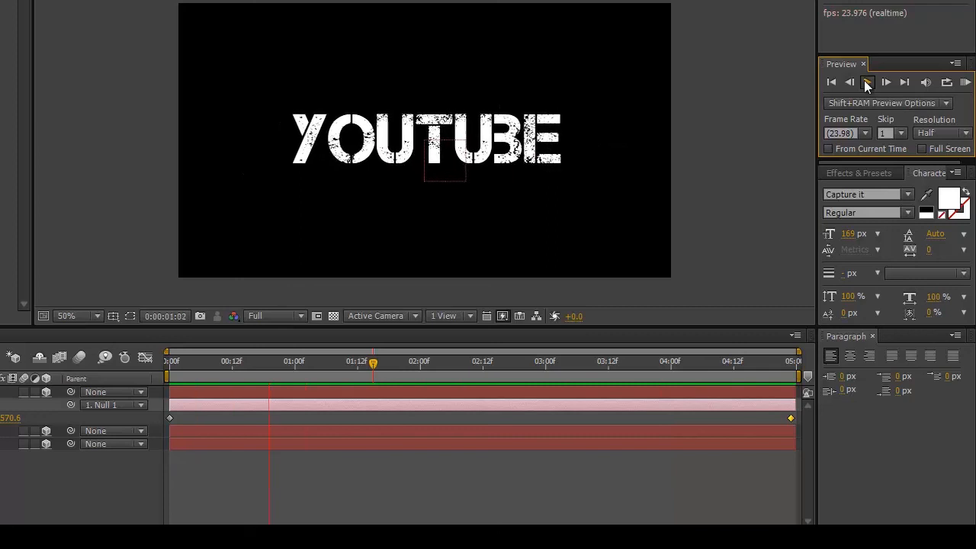
left_click(864, 80)
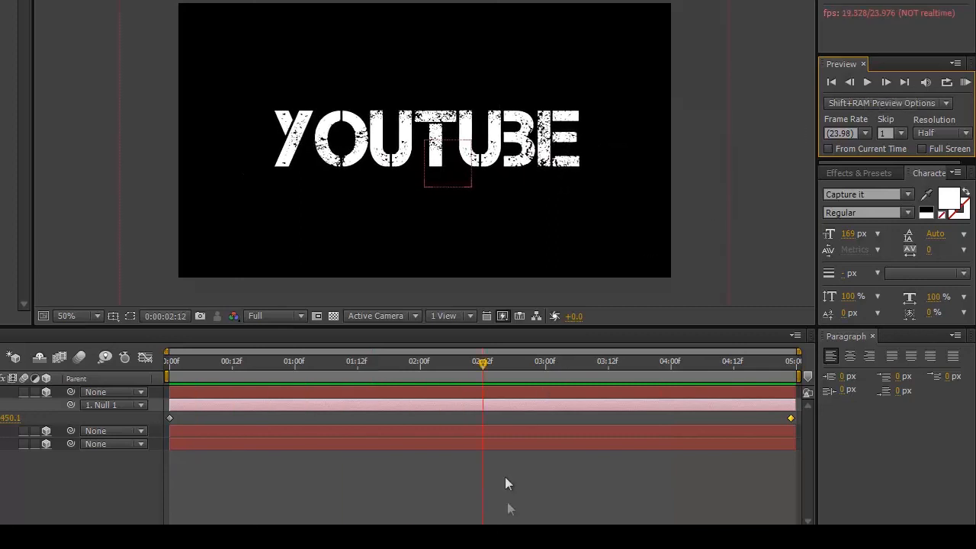